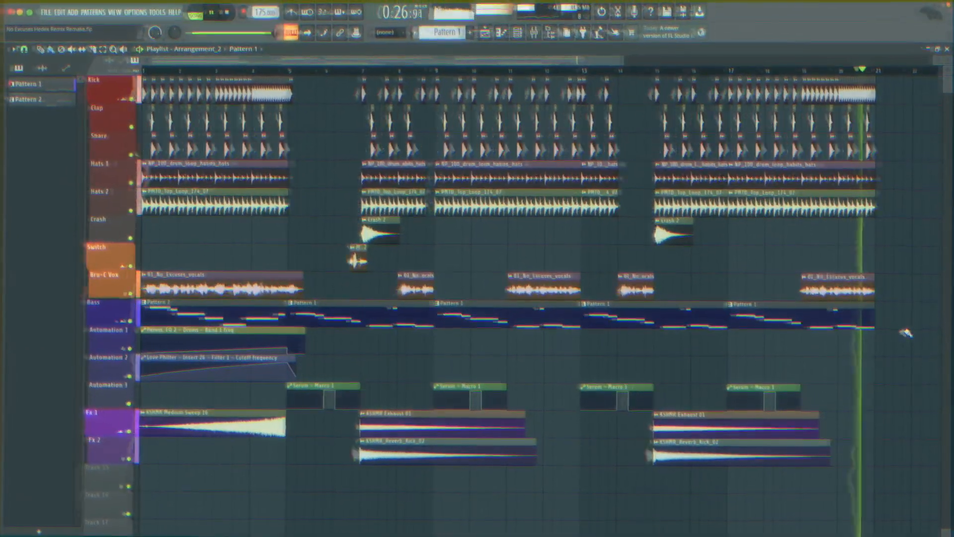
# Step: Stop the playlist playback, switch to Apple Music and search for "no excuses bru"
pyautogui.press('space')
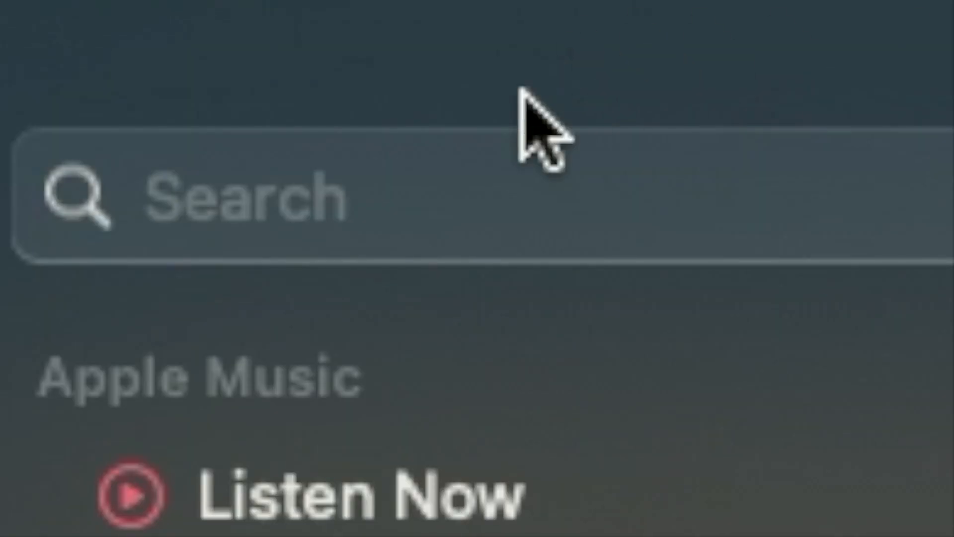
pyautogui.click(433, 219)
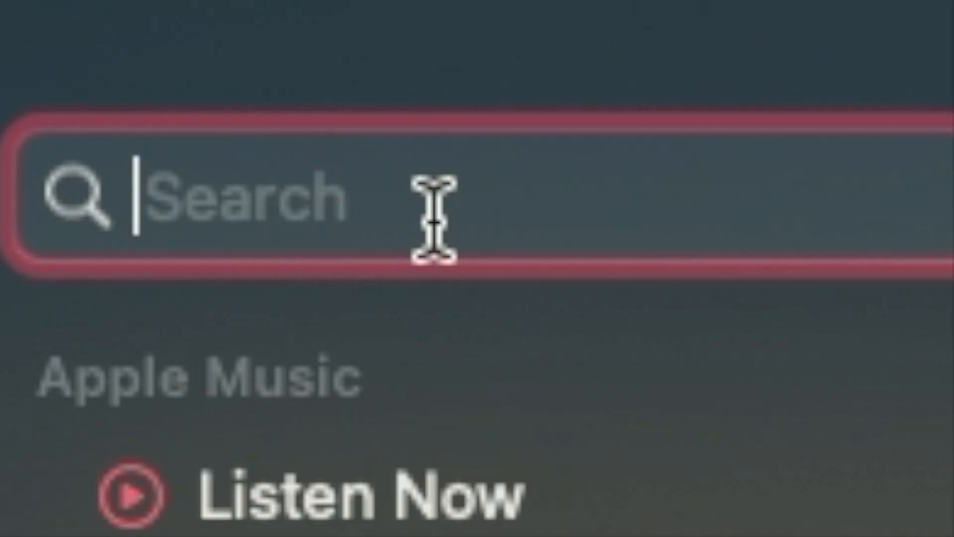
pyautogui.write('no e')
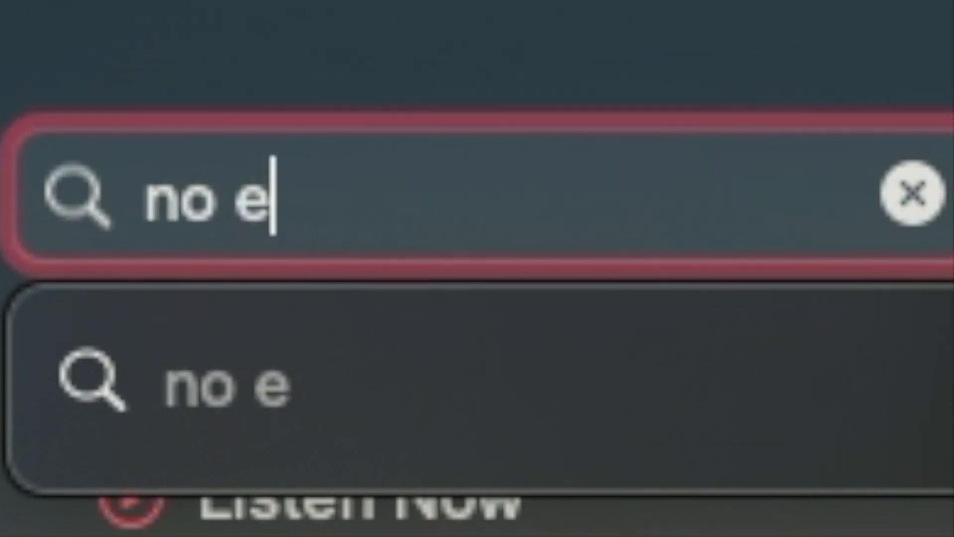
pyautogui.write('xcuses bru')
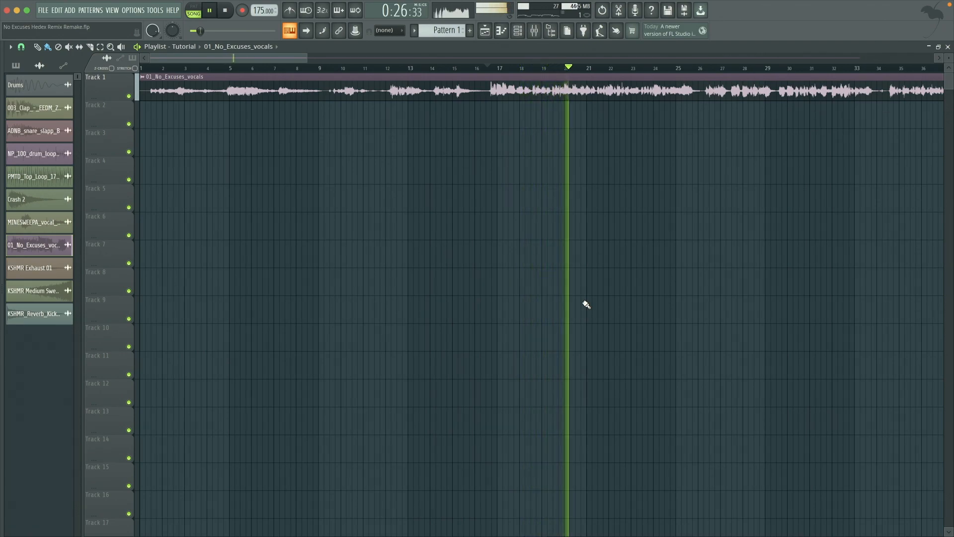
# Step: Stop playback and inspect the Ozone Imager 2 and Virtual Mix Rack effects on mixer Insert 65
pyautogui.press('space')
pyautogui.press('F9')
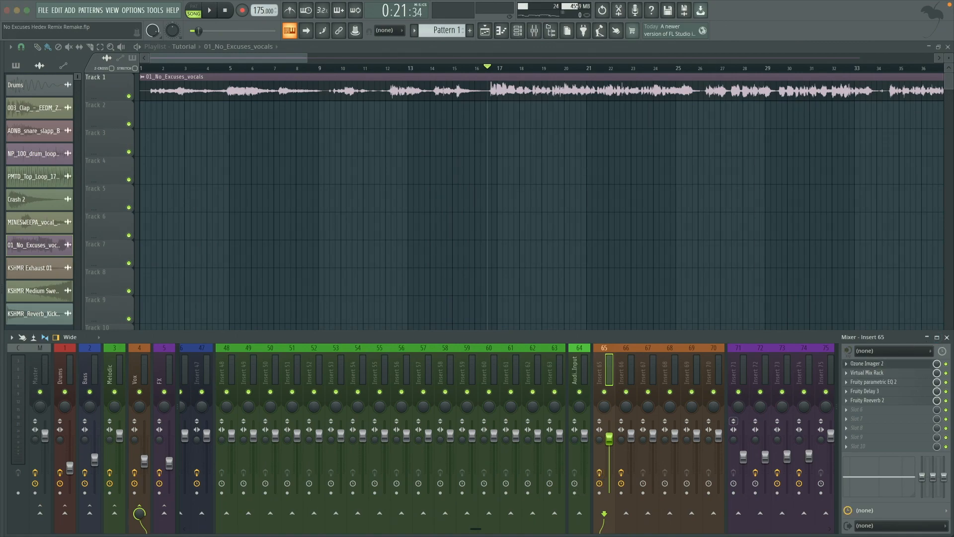
pyautogui.click(867, 363)
pyautogui.click(873, 372)
pyautogui.moveTo(380, 231); pyautogui.dragTo(369, 76)
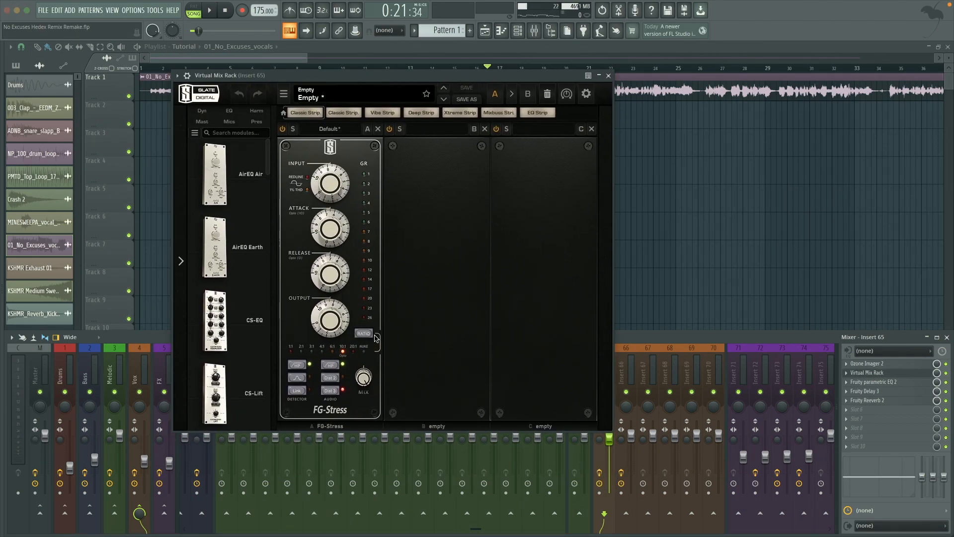
# Step: Inspect Fruity parametric EQ 2, Fruity Delay 3 and Fruity Reeverb 2 on Insert 65, and close the mixer
pyautogui.click(883, 382)
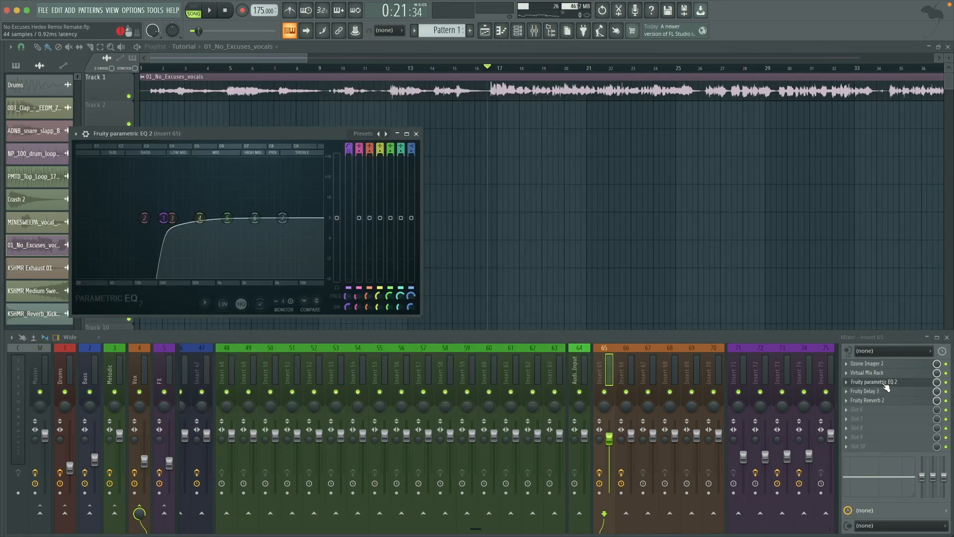
pyautogui.click(880, 391)
pyautogui.click(885, 392)
pyautogui.click(884, 400)
pyautogui.click(884, 401)
pyautogui.press('F9')
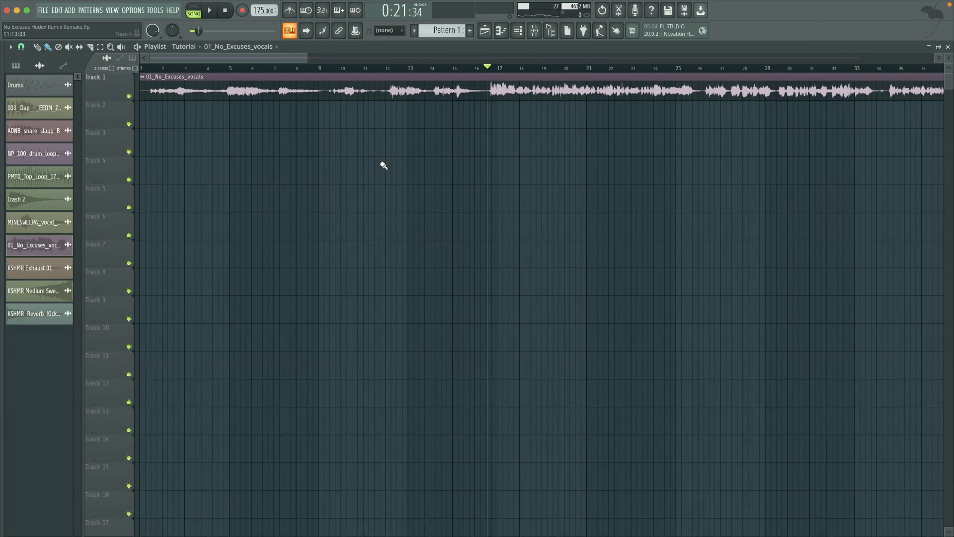
# Step: Listen to the opening 01_No_Excuses_vocals clip on Track 8 from the start of the arrangement
pyautogui.scroll(-2, 384, 165)
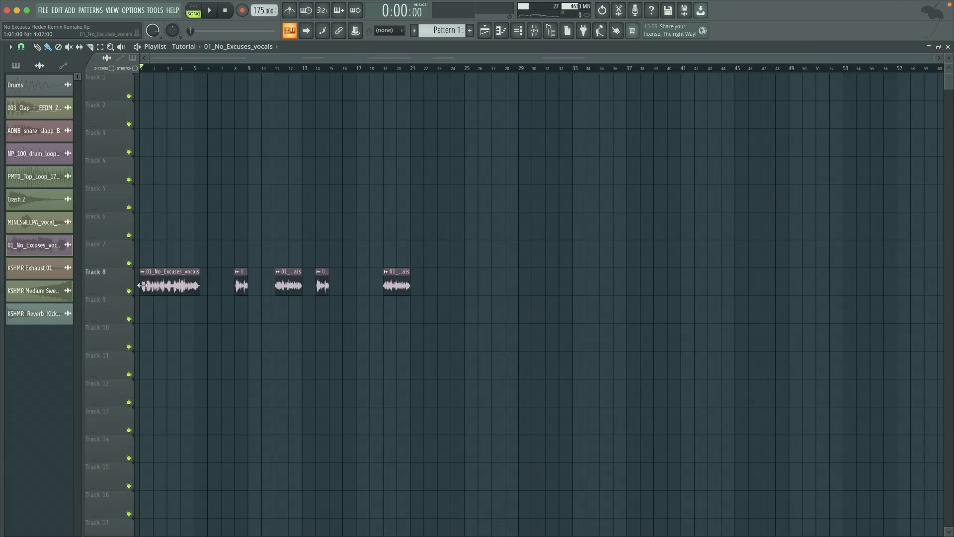
pyautogui.scroll(2, 140, 285)
pyautogui.press('space')
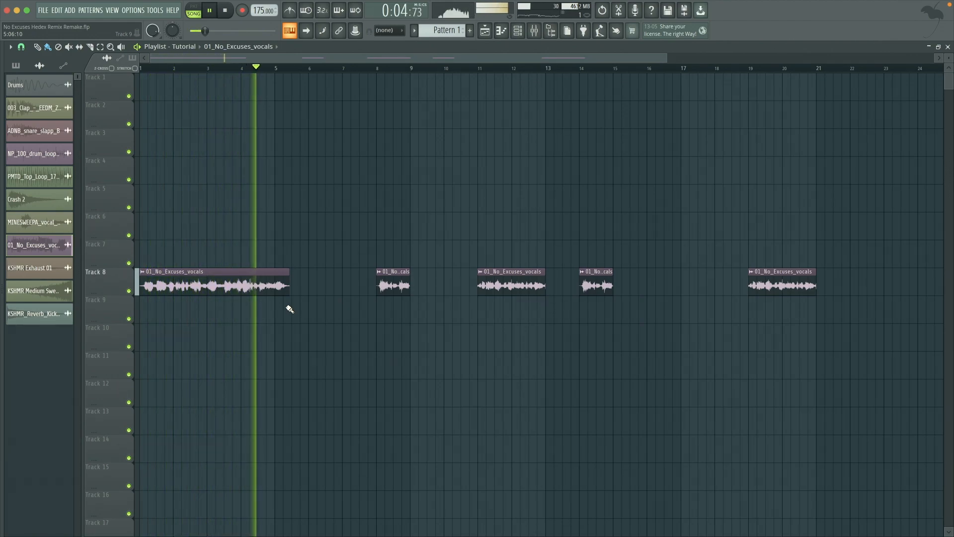
pyautogui.press('space')
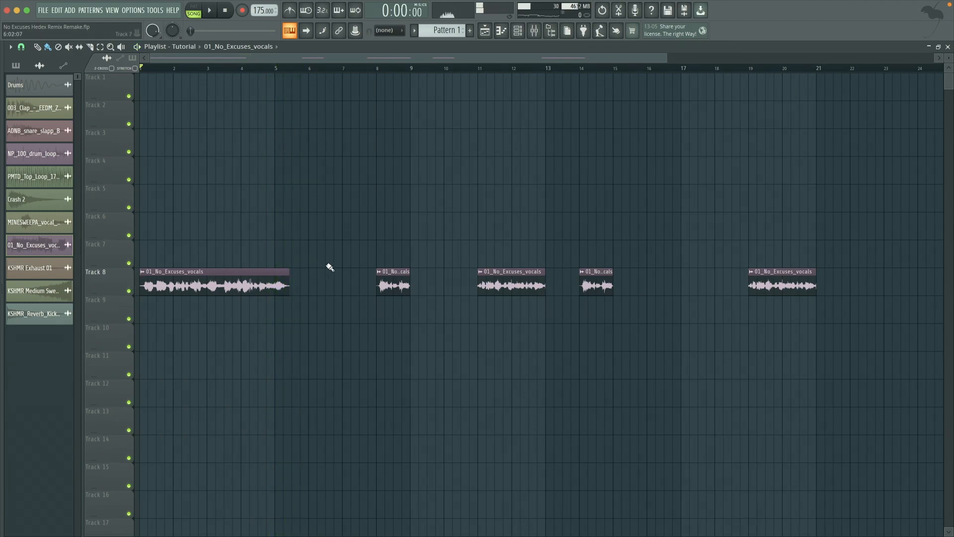
pyautogui.keyDown('ctrl'); pyautogui.scroll(-2, 359, 166); pyautogui.keyUp('ctrl')
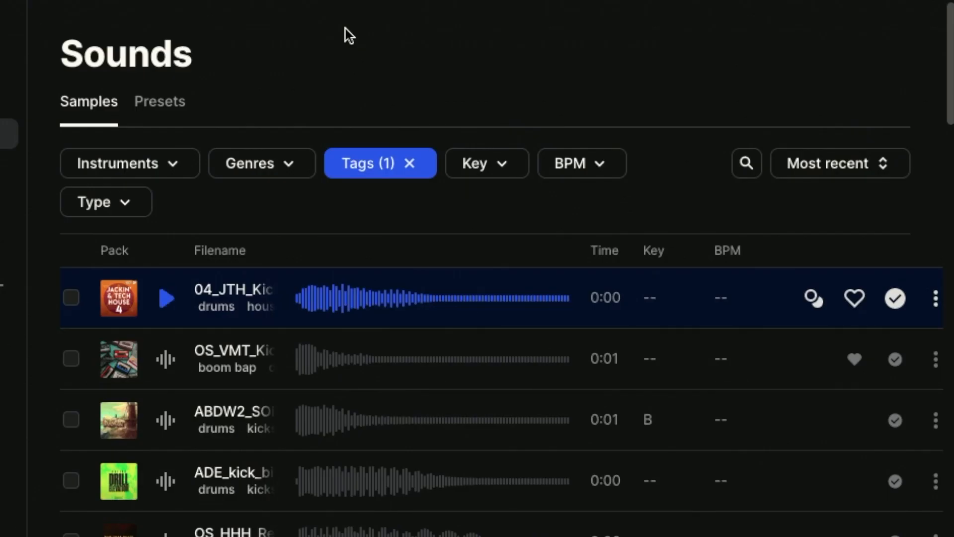
# Step: Audition the kick samples one after another in the online sample library's list
pyautogui.press('Down')
pyautogui.press('Down')
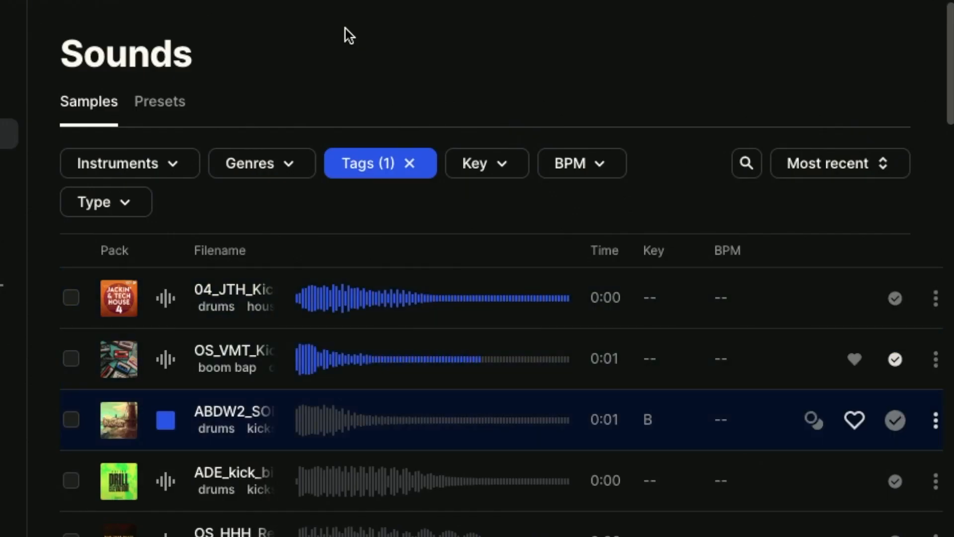
pyautogui.press('Down')
pyautogui.press('Down')
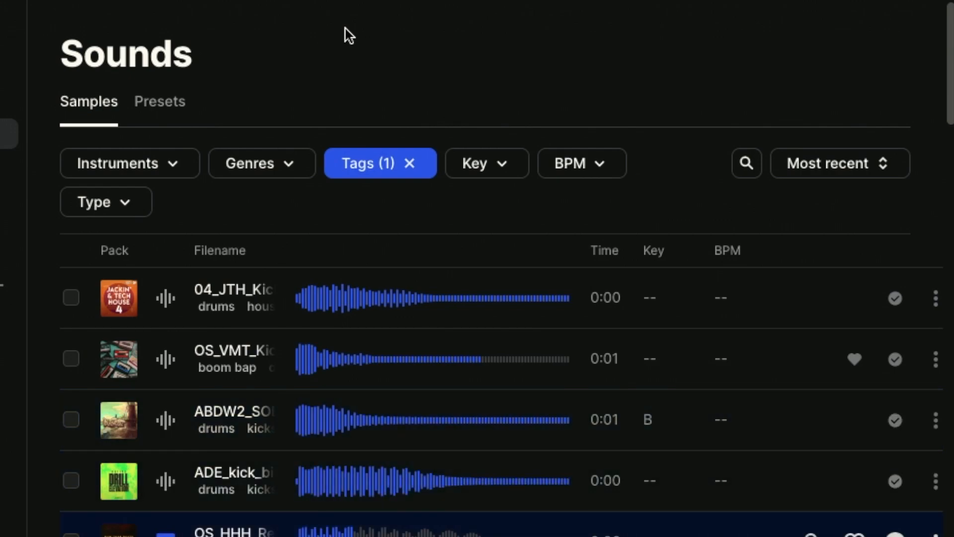
pyautogui.press('Down')
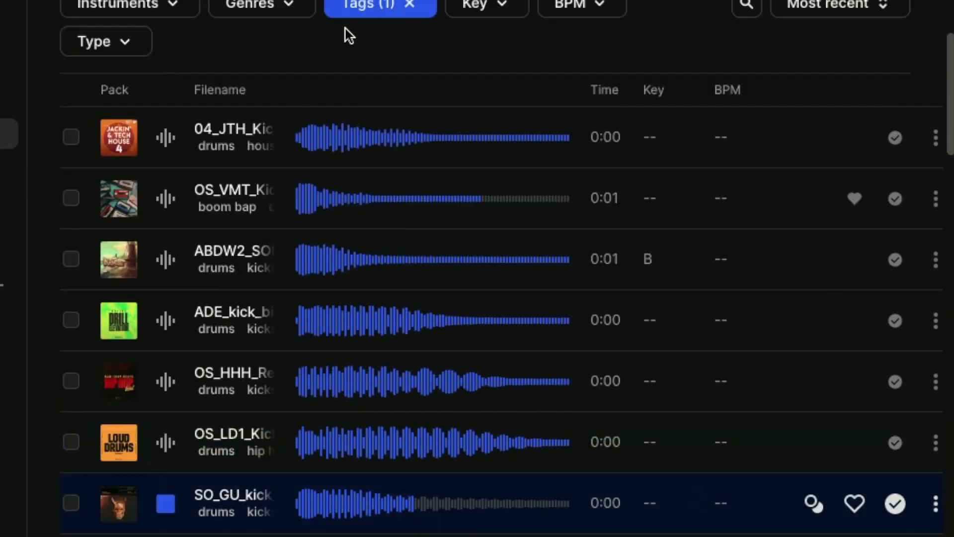
pyautogui.press('Down')
pyautogui.press('Down')
pyautogui.press('Down')
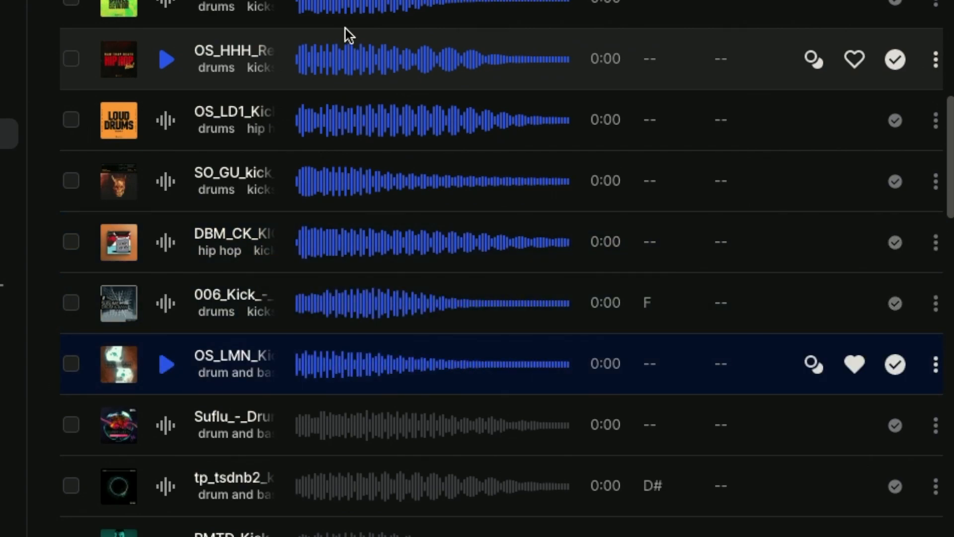
pyautogui.press('Down')
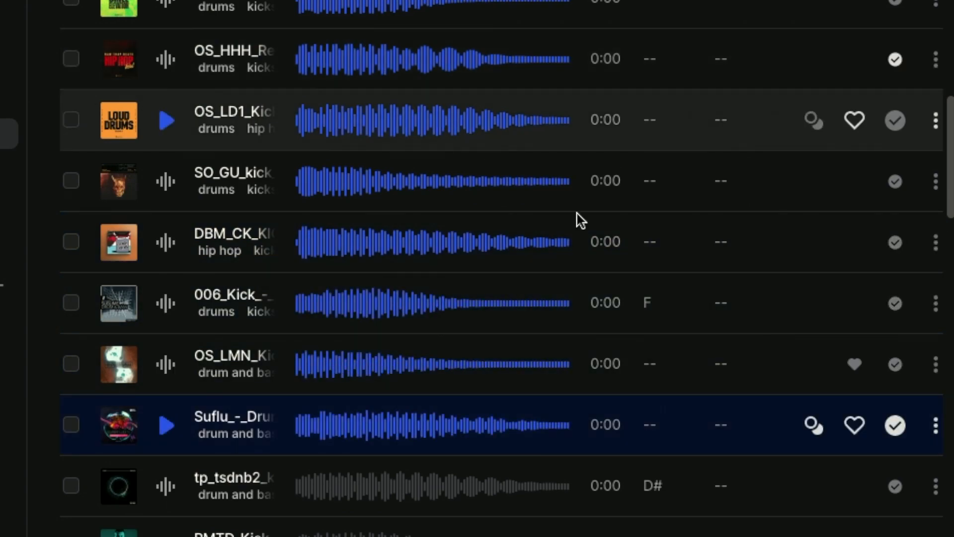
pyautogui.press('Down')
pyautogui.press('Down')
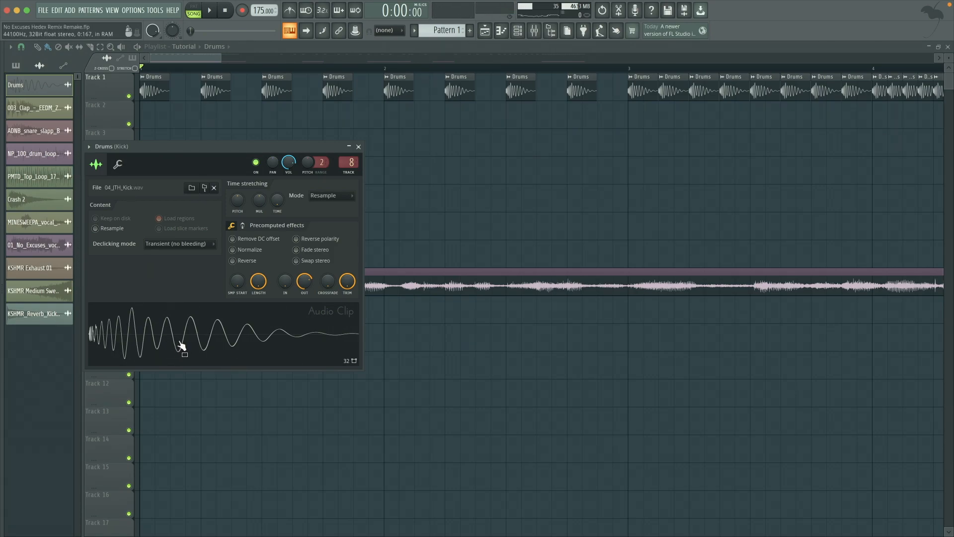
# Step: Preview the 04_JTH_Kick sample and view the effect chain of the Drums mixer track
pyautogui.click(180, 341)
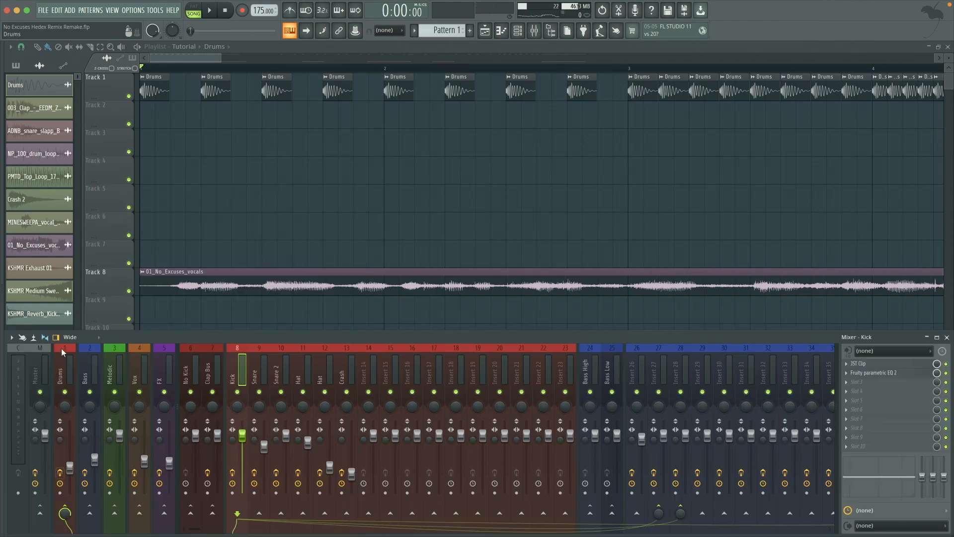
pyautogui.click(61, 350)
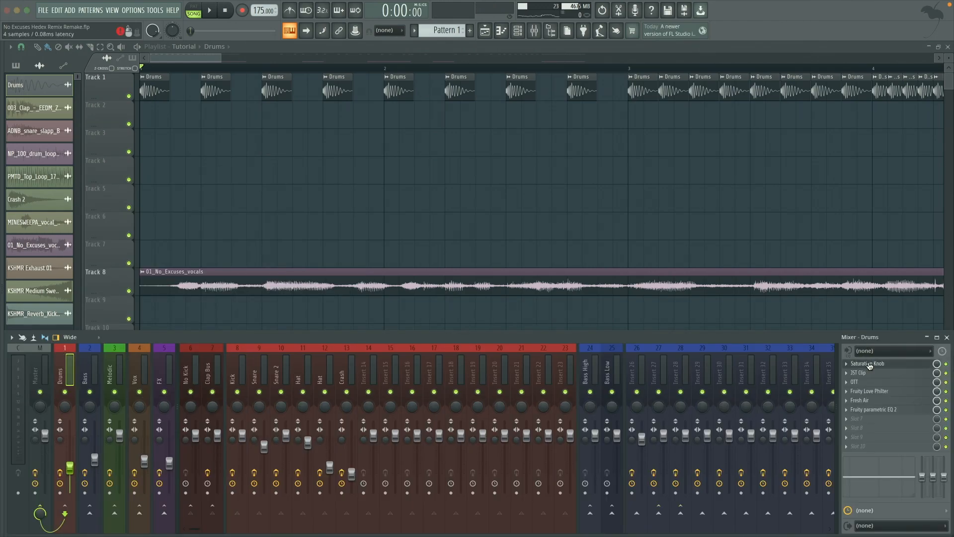
pyautogui.press('F9')
pyautogui.scroll(-3, 341, 299)
pyautogui.scroll(-3, 341, 299)
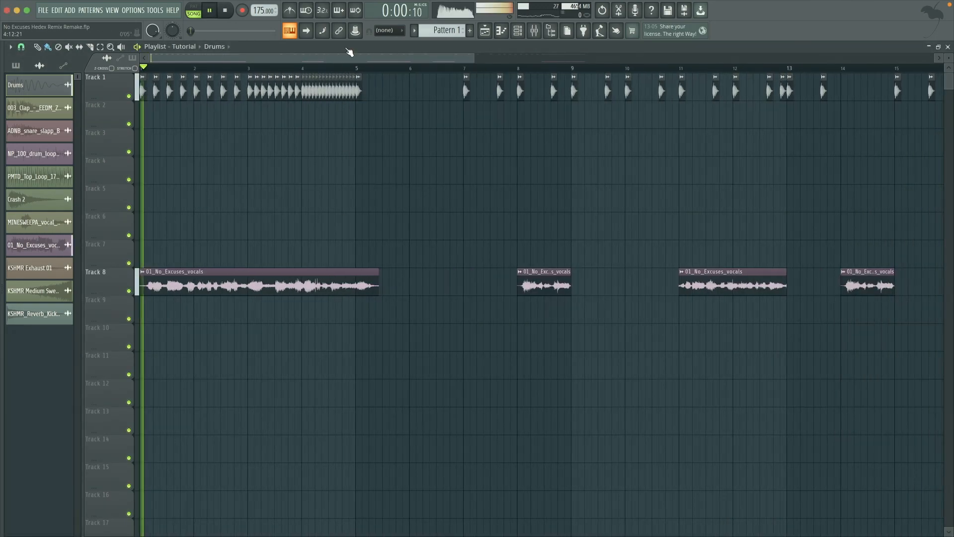
# Step: Stop playback, close the open windows and preview the snare sample from its clip on Track 3
pyautogui.press('space')
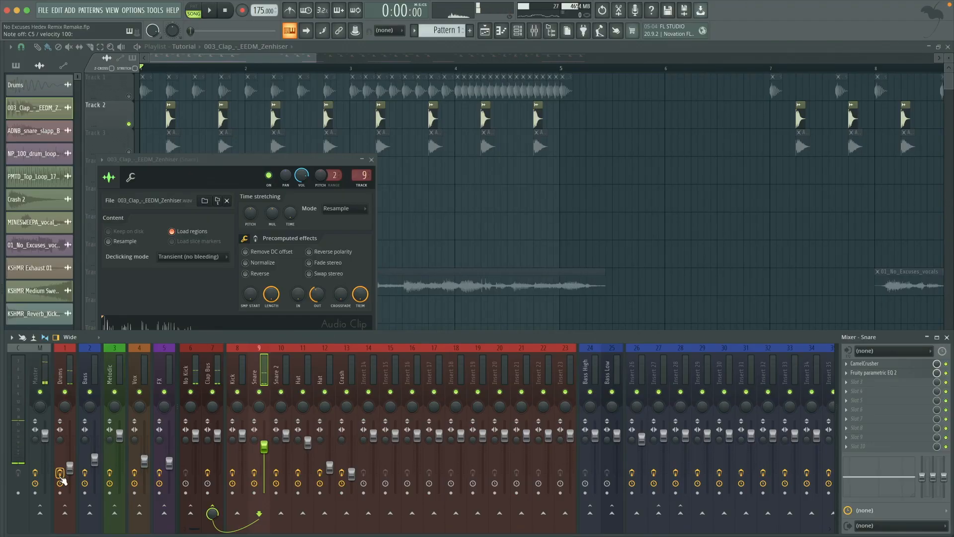
pyautogui.press('q')
pyautogui.press('F12')
pyautogui.click(172, 146)
pyautogui.click(178, 244)
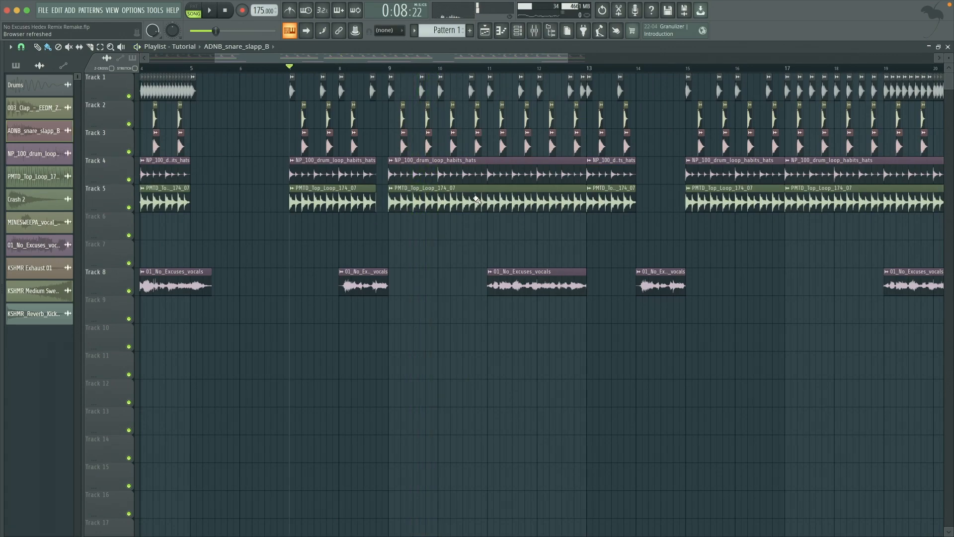
# Step: Inspect the Saturation Knob and JST Clip effects on the Drums mixer track
pyautogui.press('F9')
pyautogui.click(895, 363)
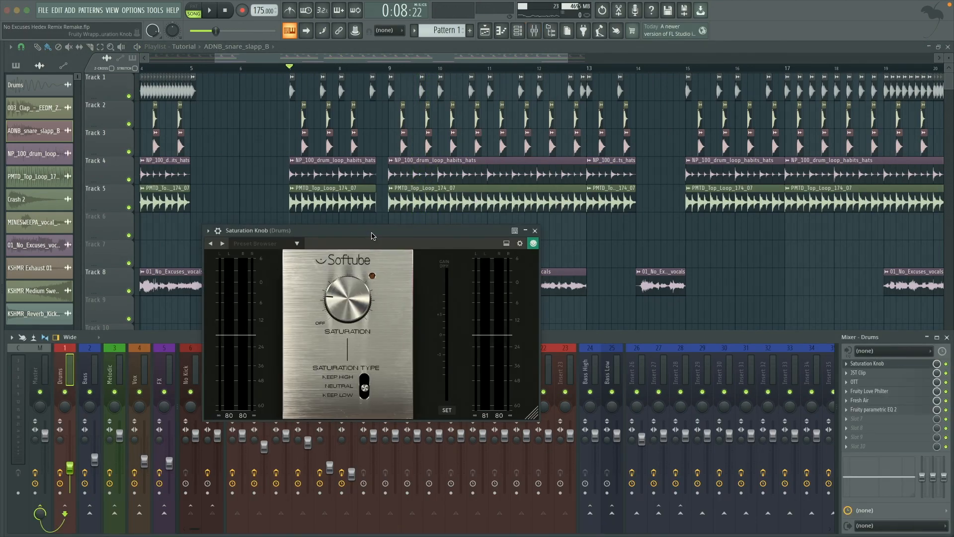
pyautogui.click(900, 372)
pyautogui.moveTo(647, 262); pyautogui.dragTo(399, 262)
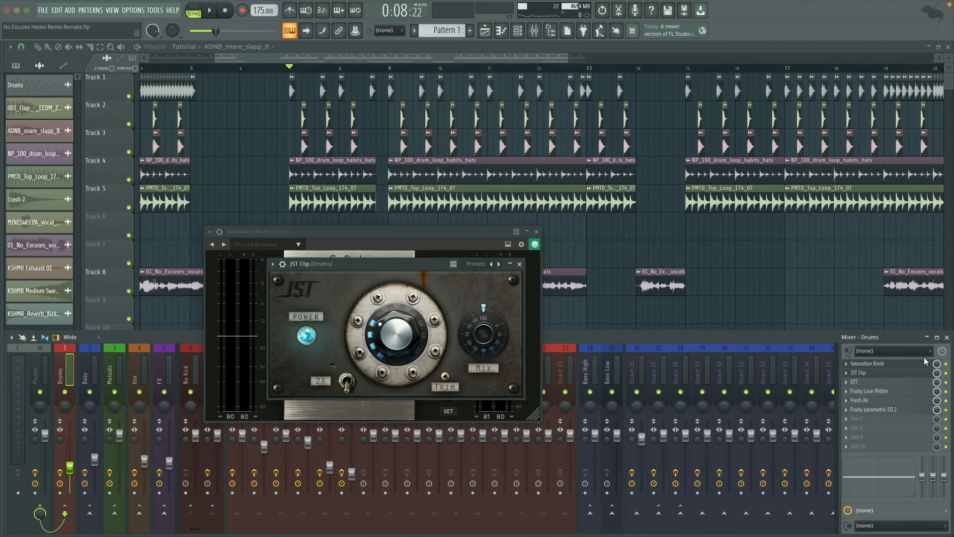
# Step: Inspect Fresh Air and Fruity parametric EQ 2 on the Drums mixer track, and close the effect windows
pyautogui.click(873, 400)
pyautogui.click(367, 80)
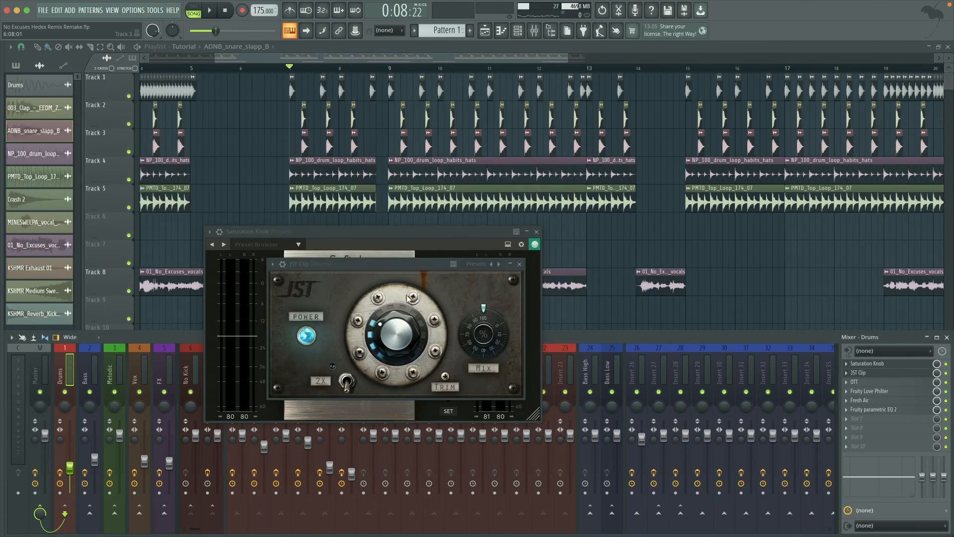
pyautogui.click(883, 409)
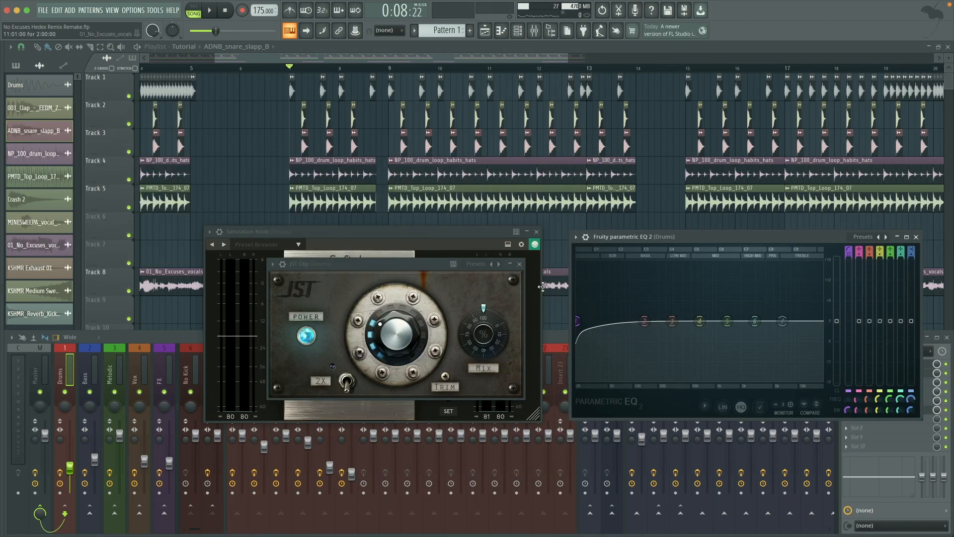
pyautogui.press('Escape')
pyautogui.click(521, 264)
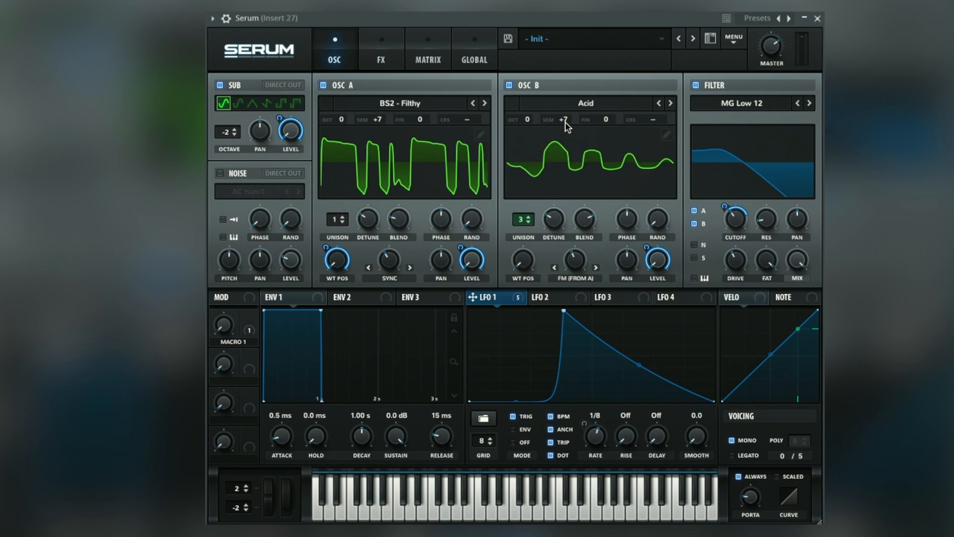
# Step: Examine the wavetables of oscillators B and A and the filter cutoff in the Serum bass patch, and play it
pyautogui.click(575, 104)
pyautogui.click(574, 104)
pyautogui.click(576, 105)
pyautogui.click(576, 103)
pyautogui.click(445, 105)
pyautogui.click(445, 102)
pyautogui.rightClick(735, 226)
pyautogui.press('space')
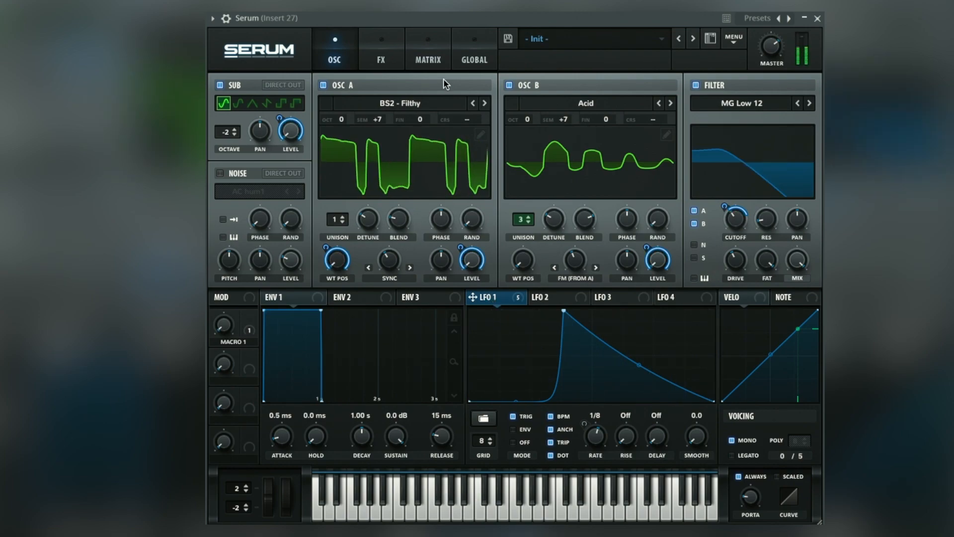
# Step: Compare the Serum patch with its FX filter and the compressor's multiband mode switched off and back on
pyautogui.click(389, 37)
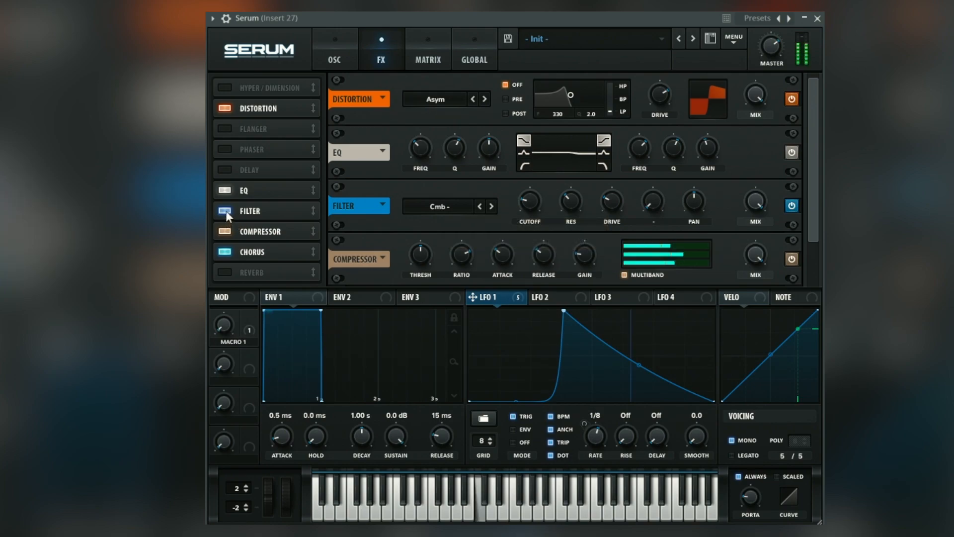
pyautogui.click(791, 205)
pyautogui.click(792, 205)
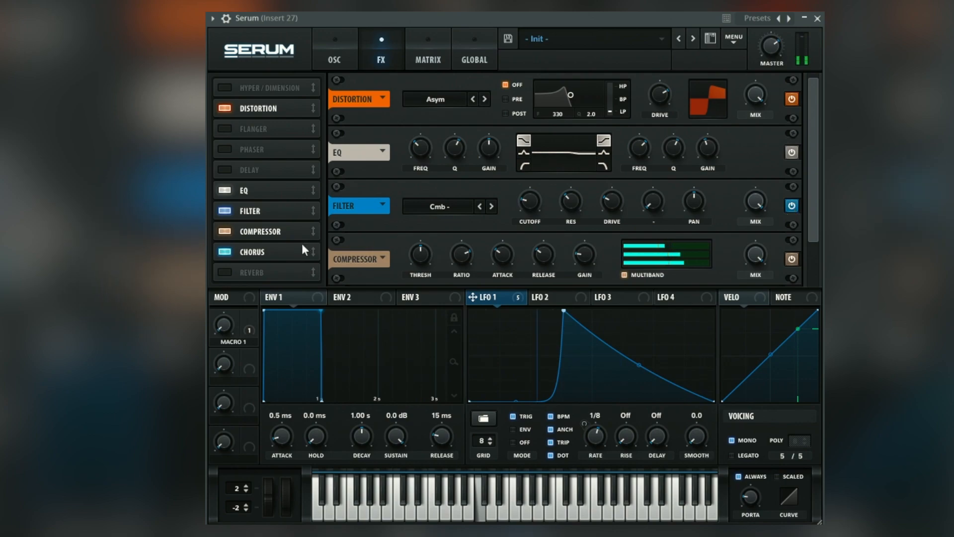
pyautogui.click(636, 274)
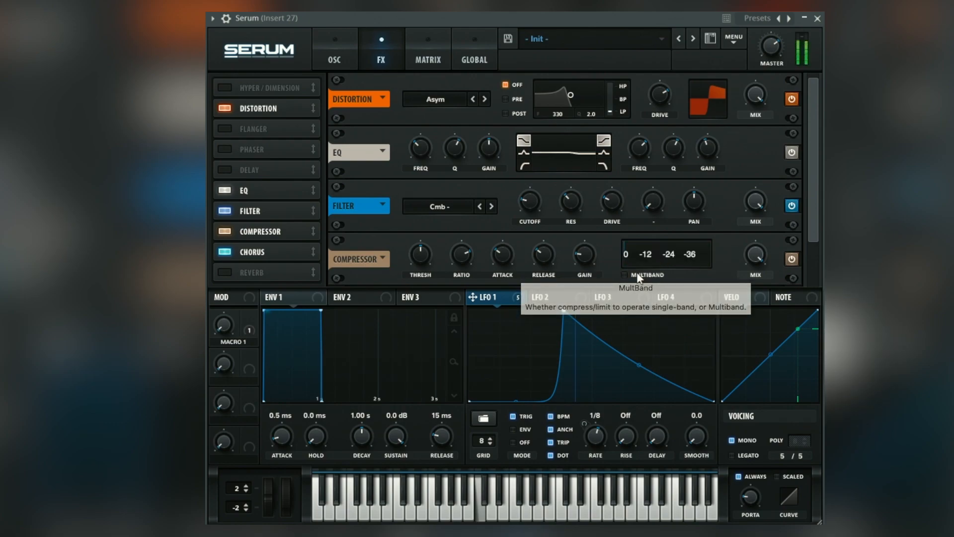
pyautogui.click(636, 274)
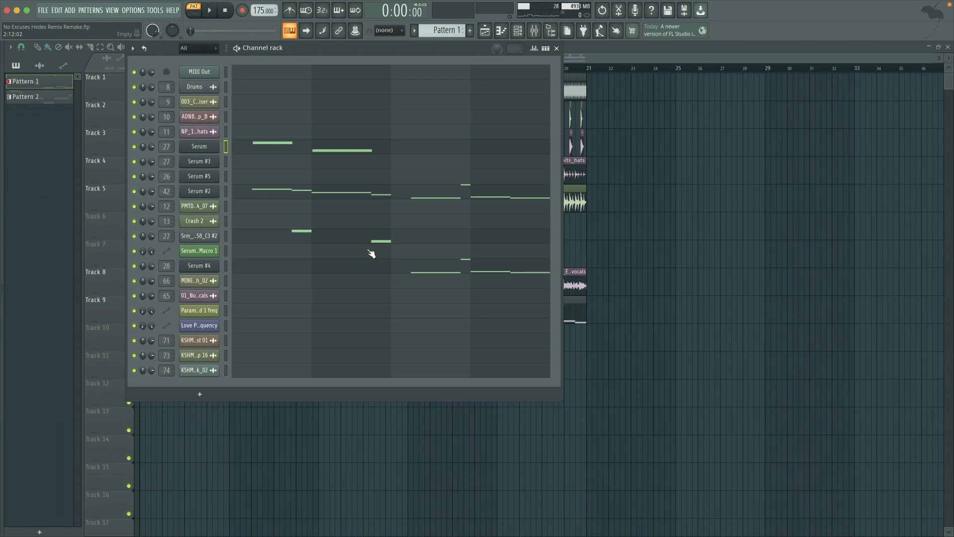
# Step: Inspect the Fruity parametric EQ 2 and OTT effects on mixer track Insert 27, closing each window
pyautogui.press('F9')
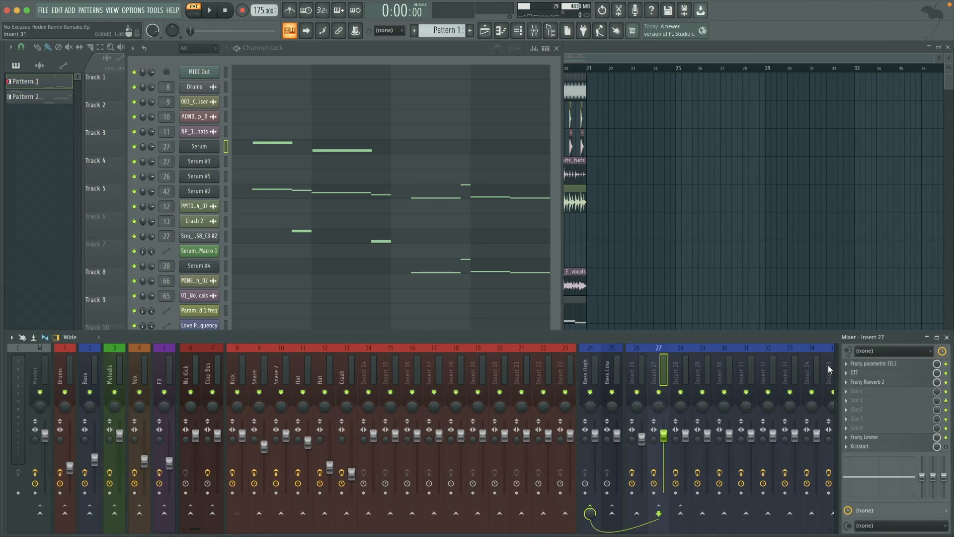
pyautogui.click(899, 364)
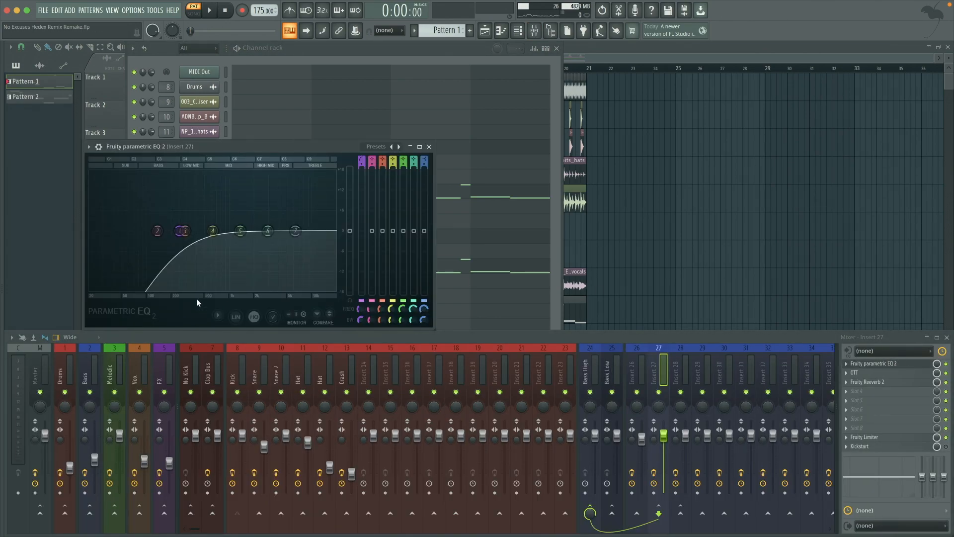
pyautogui.click(429, 147)
pyautogui.click(883, 373)
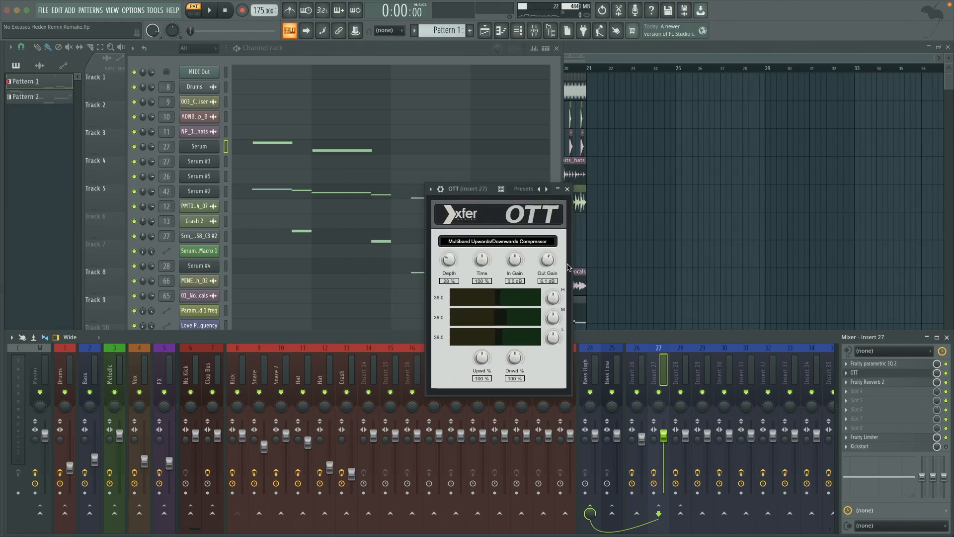
pyautogui.click(567, 189)
# Step: Inspect Fruity Reeverb 2 and the Fruity Limiter's sidechain setting on mixer track Insert 27
pyautogui.click(865, 382)
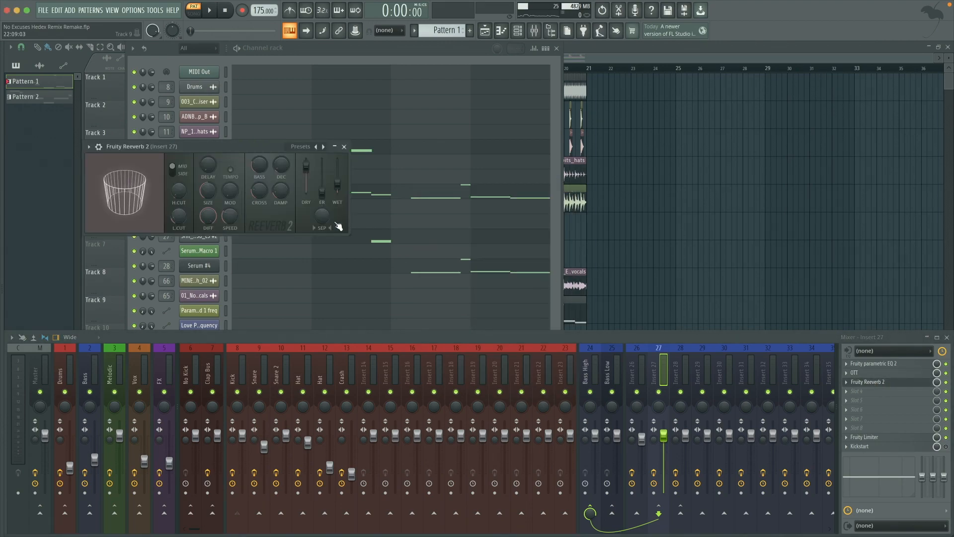
pyautogui.moveTo(271, 142); pyautogui.dragTo(521, 248)
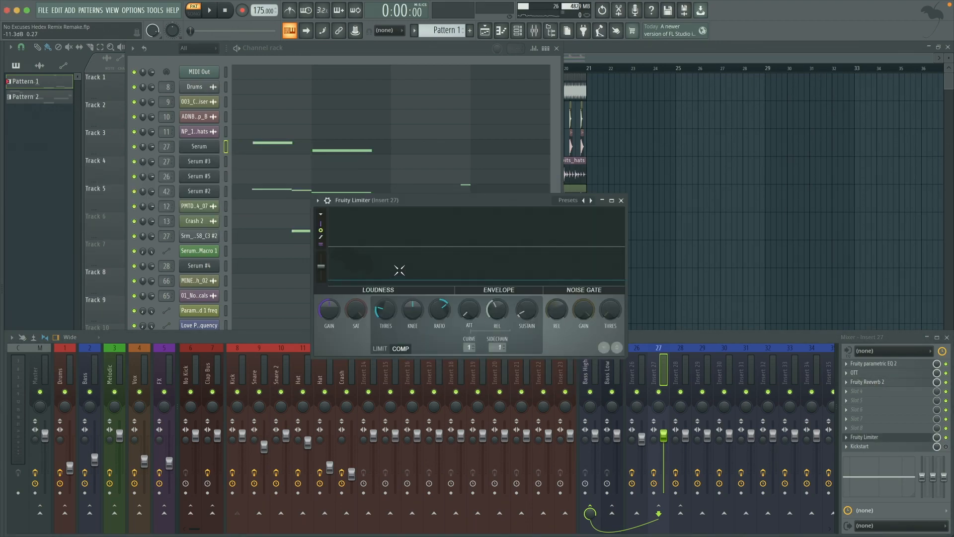
pyautogui.click(497, 347)
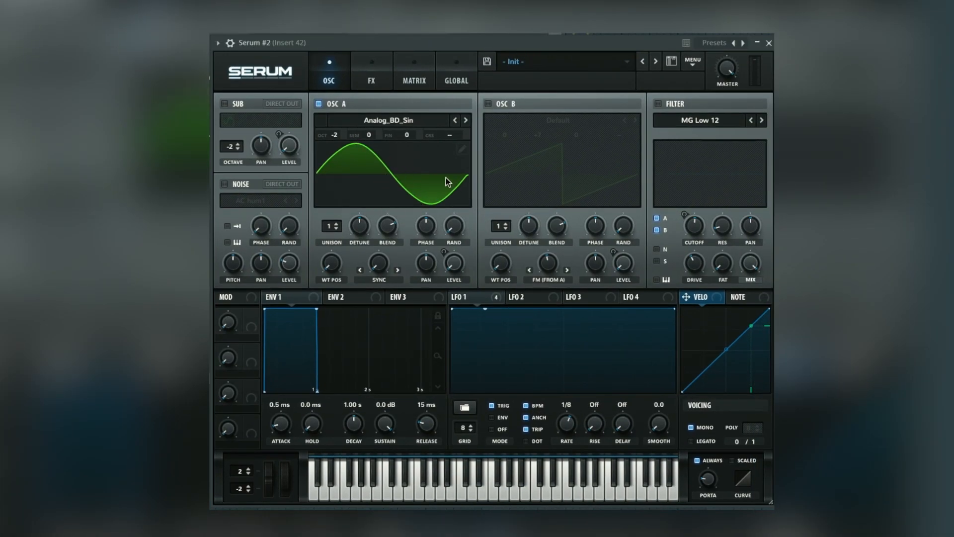
# Step: Check the effects and oscillators of the Serum #2 patch, and open SerumFX on mixer track Insert 42
pyautogui.click(378, 78)
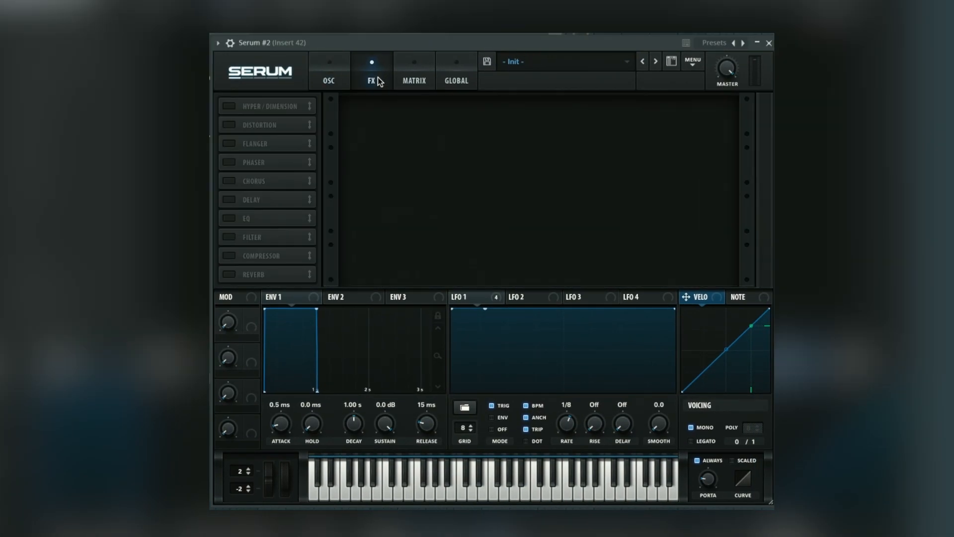
pyautogui.click(329, 82)
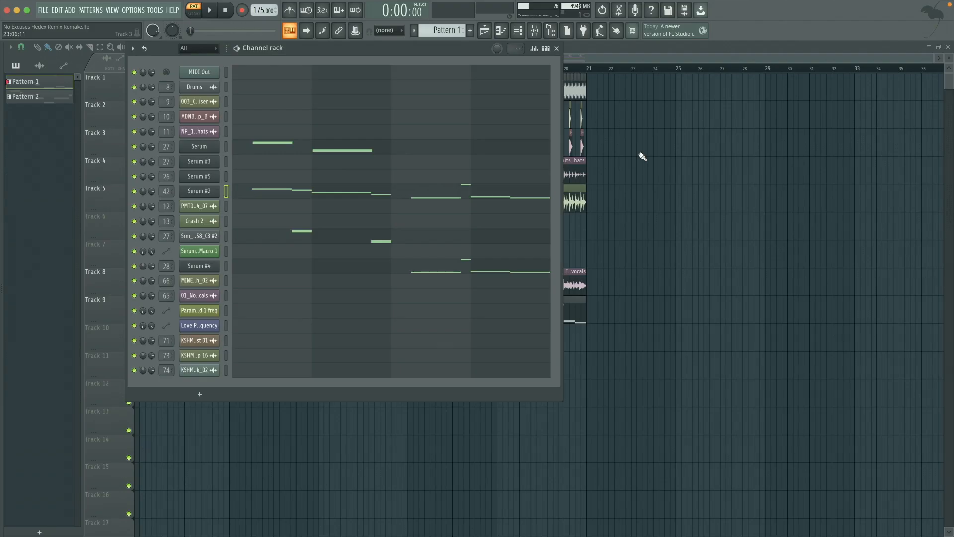
pyautogui.press('F9')
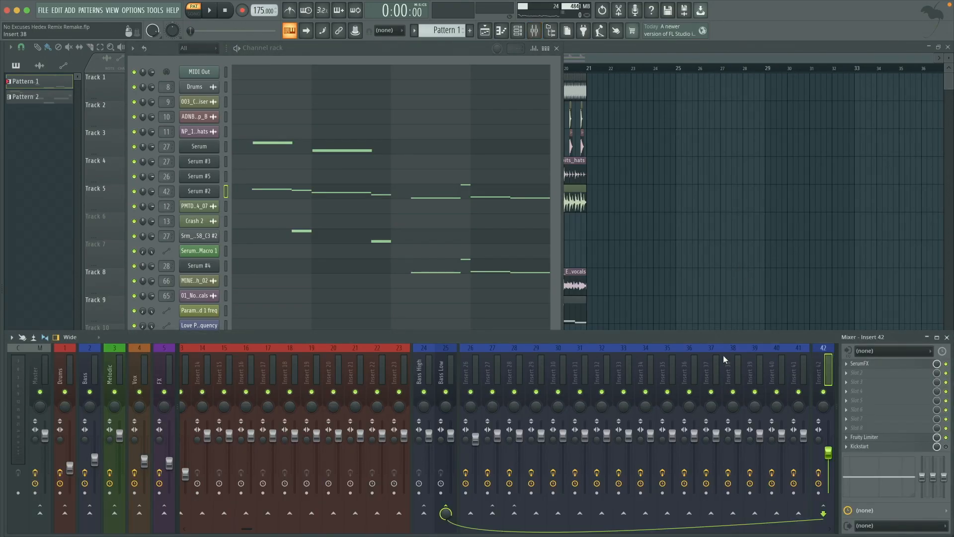
pyautogui.click(859, 363)
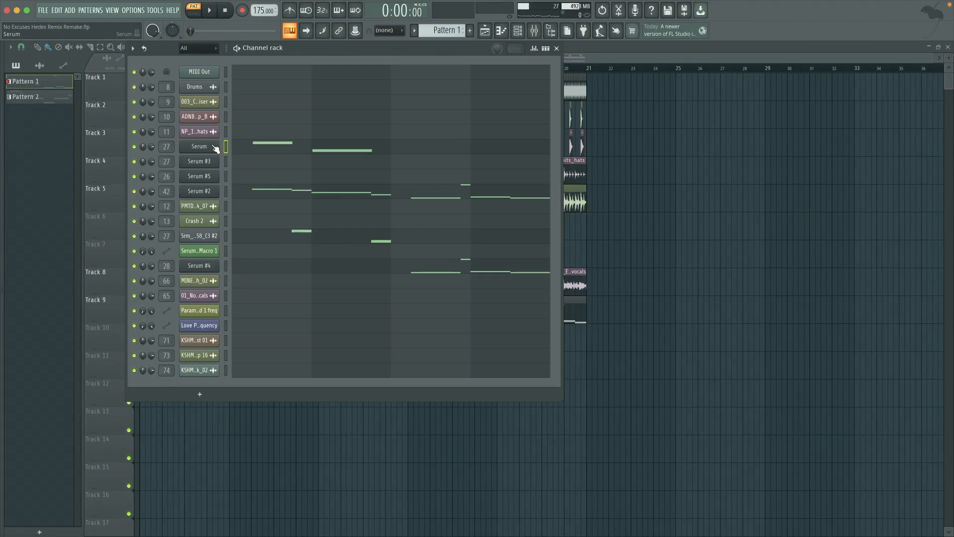
# Step: Open the first Serum bass patch, play a note on it, and close the instrument and channel rack
pyautogui.click(210, 144)
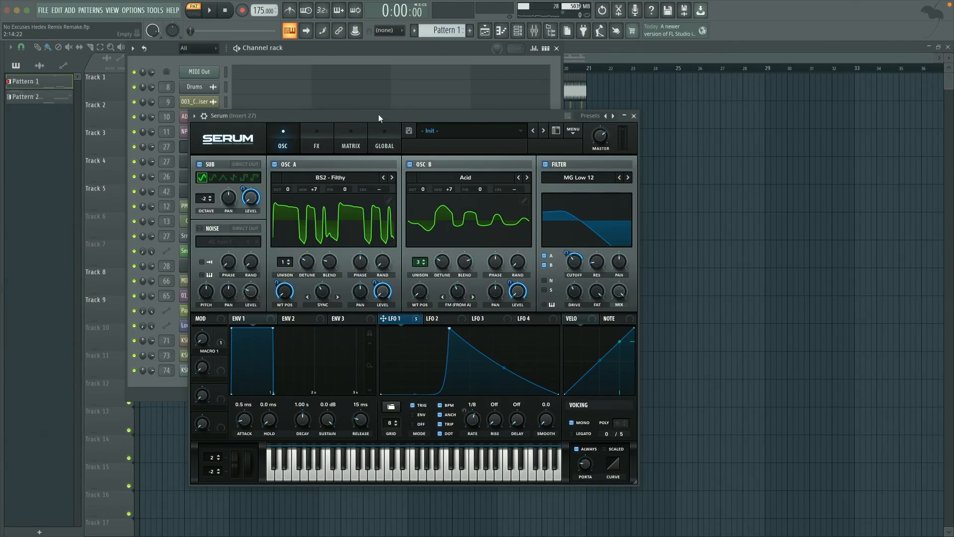
pyautogui.moveTo(380, 115); pyautogui.dragTo(448, 109)
pyautogui.press('z')
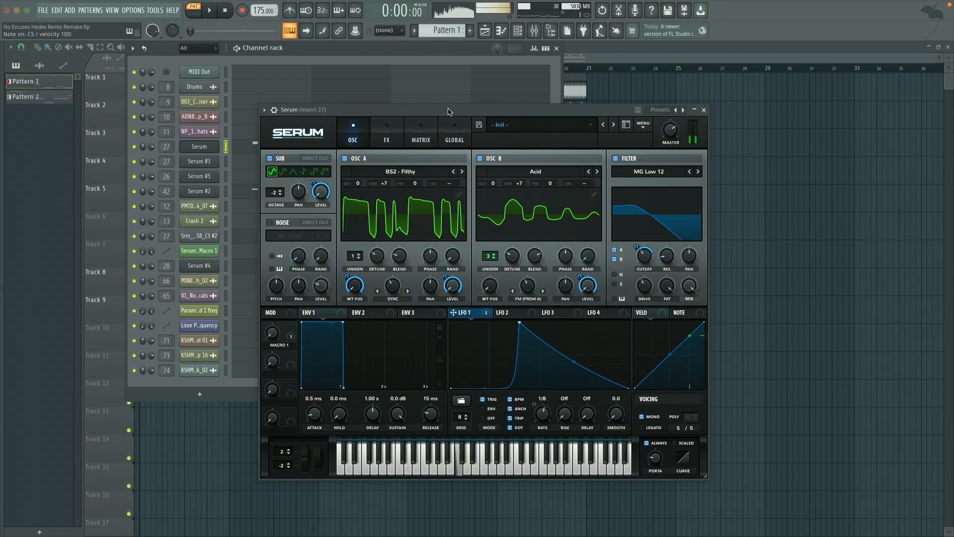
pyautogui.press('Escape')
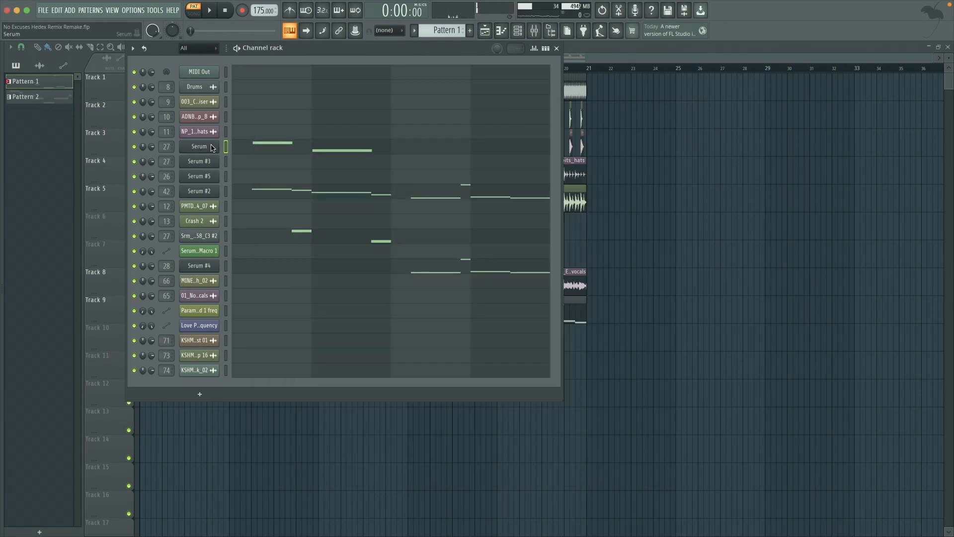
pyautogui.press('Escape')
# Step: Play the Pattern 1 bass section in the playlist from between bars 5 and 6
pyautogui.scroll(3, 255, 224)
pyautogui.scroll(5, 255, 224)
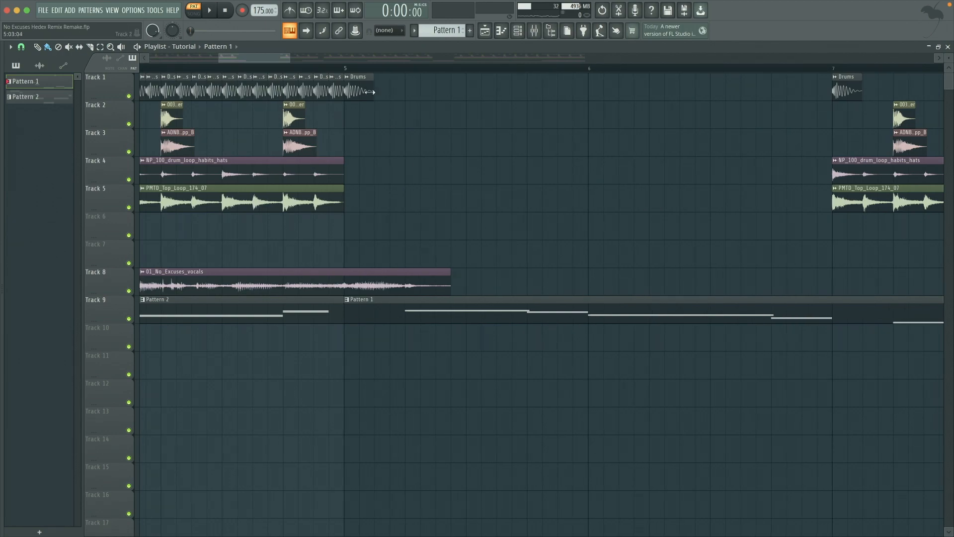
pyautogui.press('space')
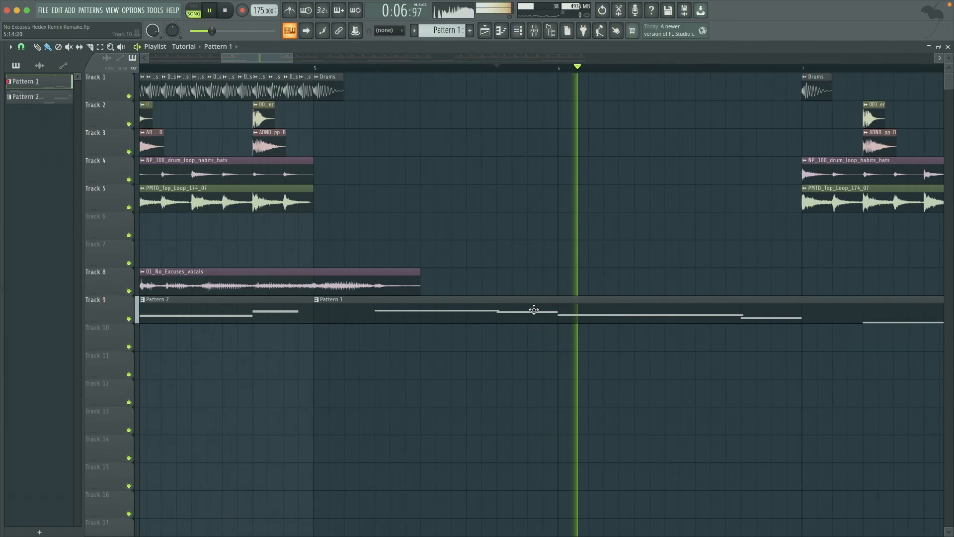
pyautogui.press('space')
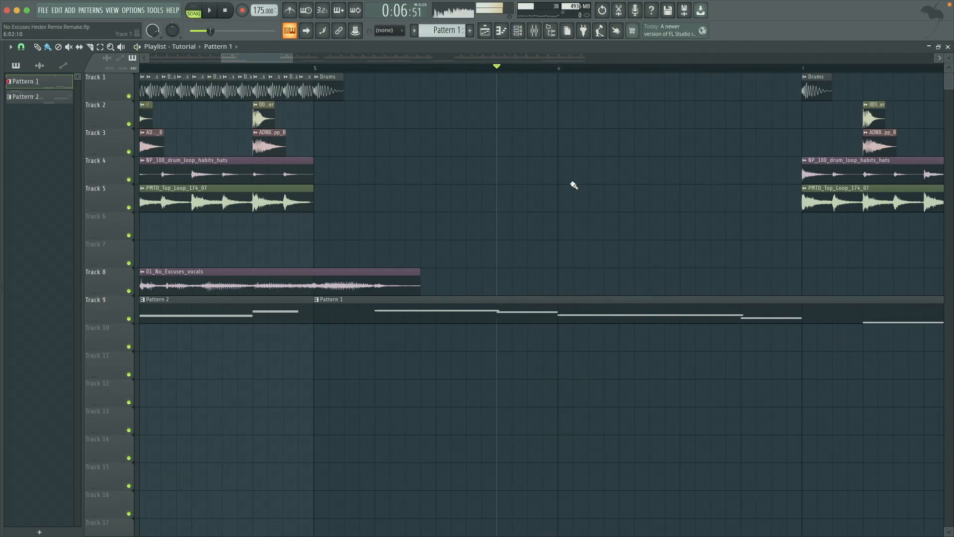
# Step: Examine the C5 and A4 notes of the first Serum bass in the piano roll, and close it
pyautogui.press('F6')
pyautogui.click(211, 160)
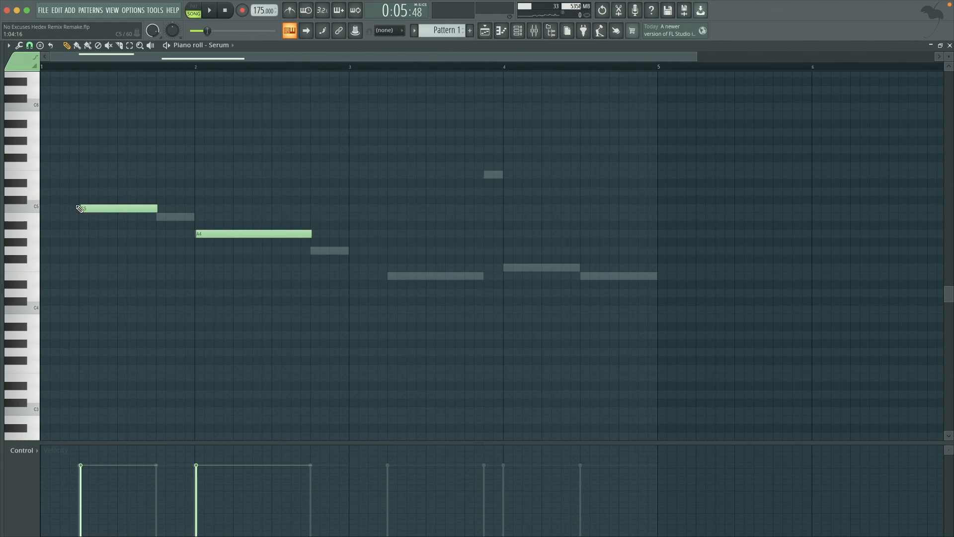
pyautogui.scroll(2, 80, 207)
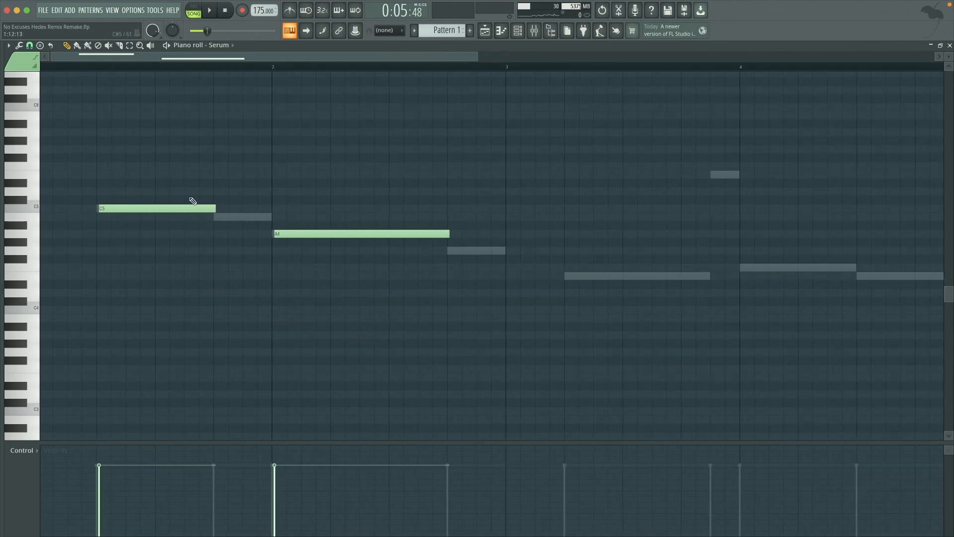
pyautogui.click(174, 208)
pyautogui.click(295, 233)
pyautogui.scroll(-1, 105, 228)
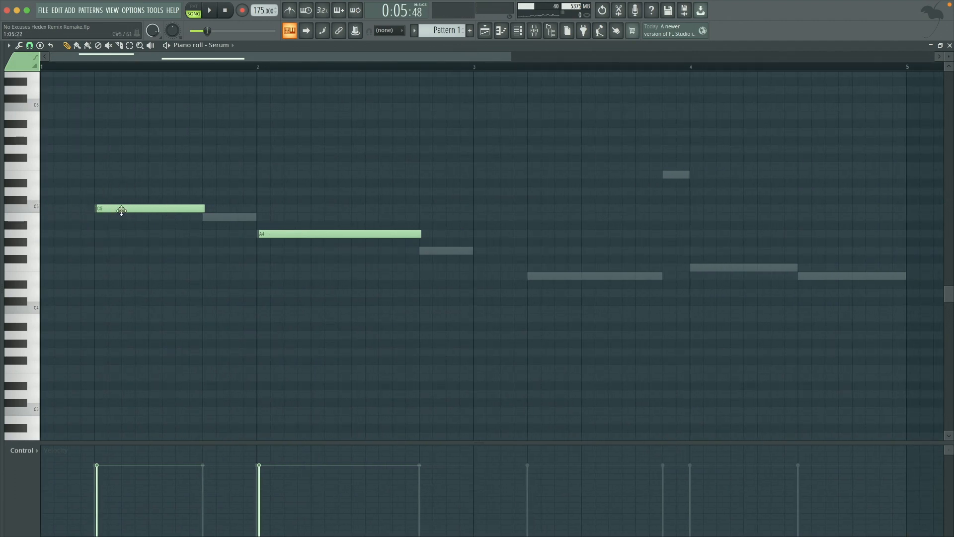
pyautogui.scroll(1, 99, 207)
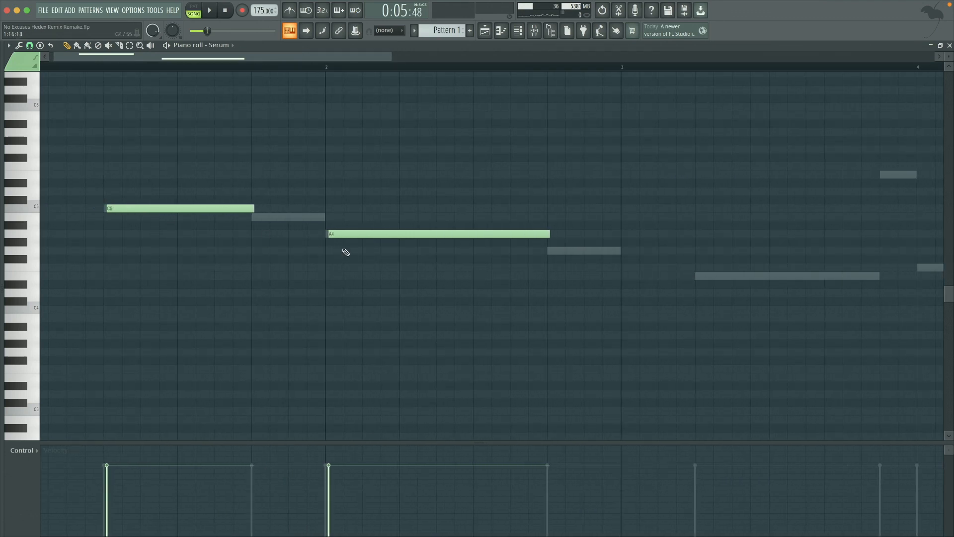
pyautogui.scroll(-1, 203, 208)
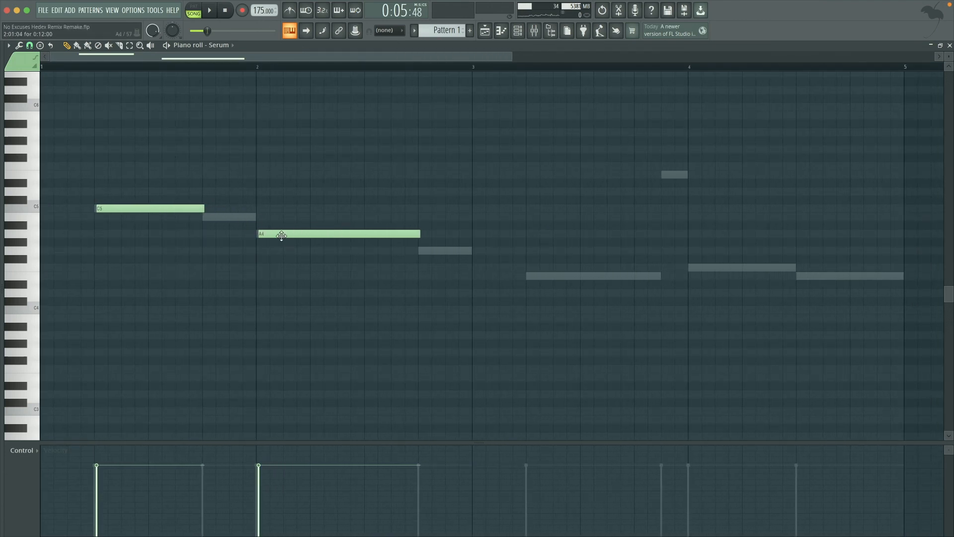
pyautogui.press('Escape')
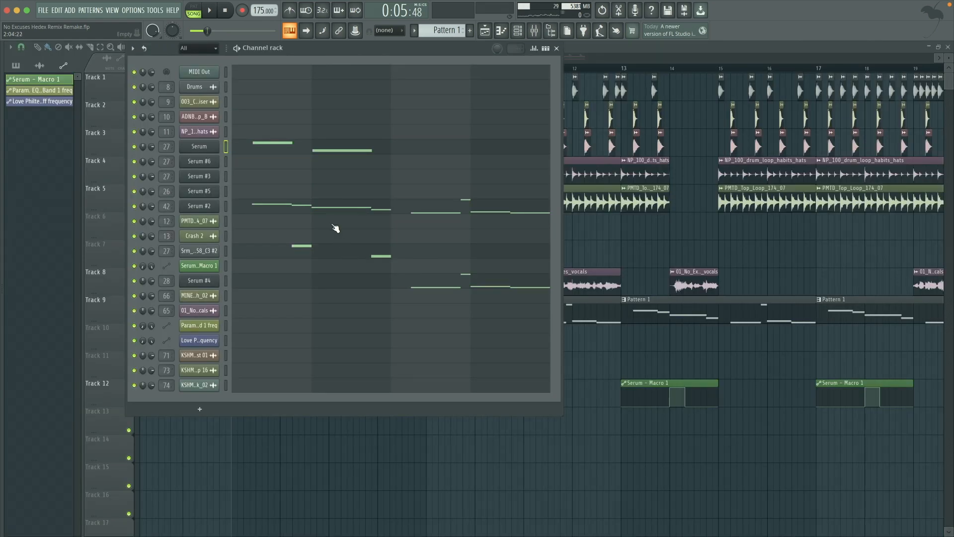
# Step: Examine the piano-roll notes of the Srm C3 #2 bass channel and the Serum #4 channel
pyautogui.click(316, 251)
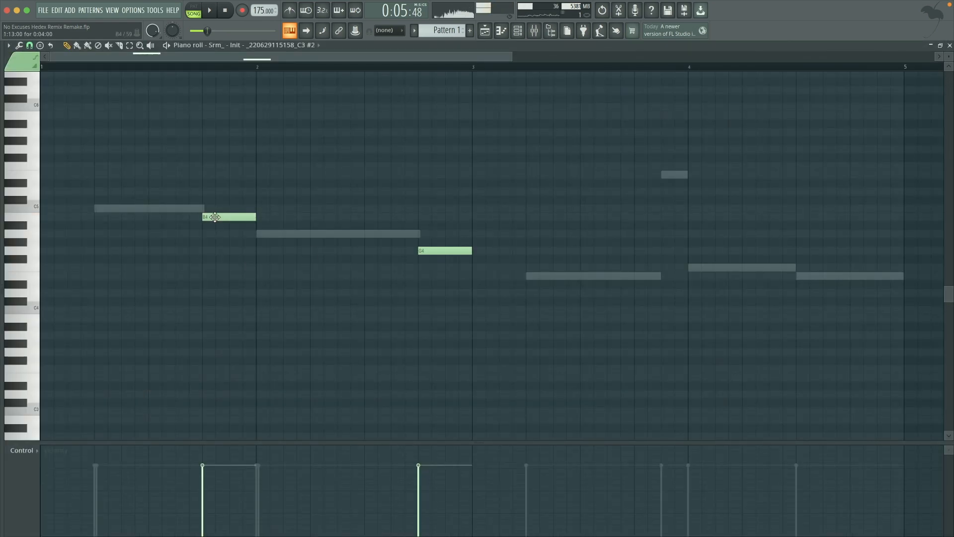
pyautogui.doubleClick(548, 275)
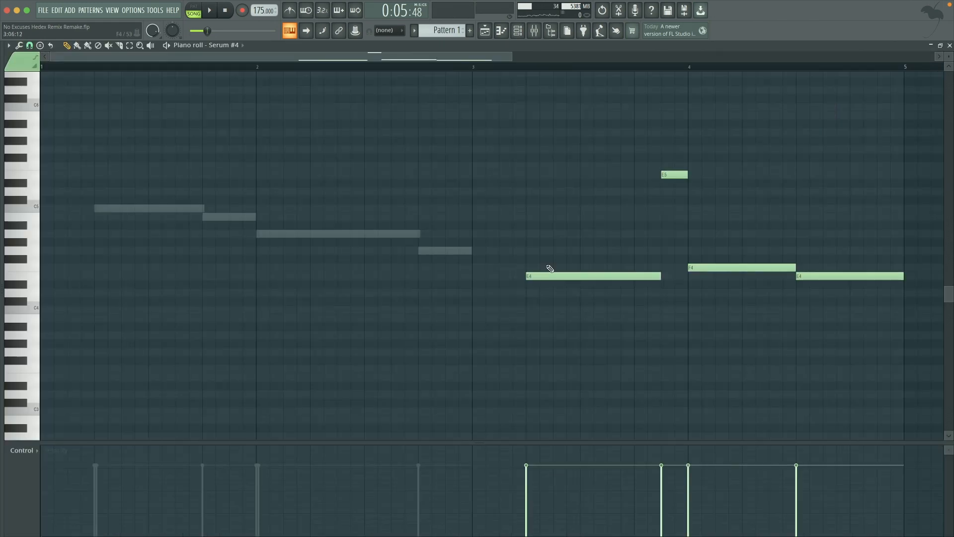
pyautogui.click(463, 300)
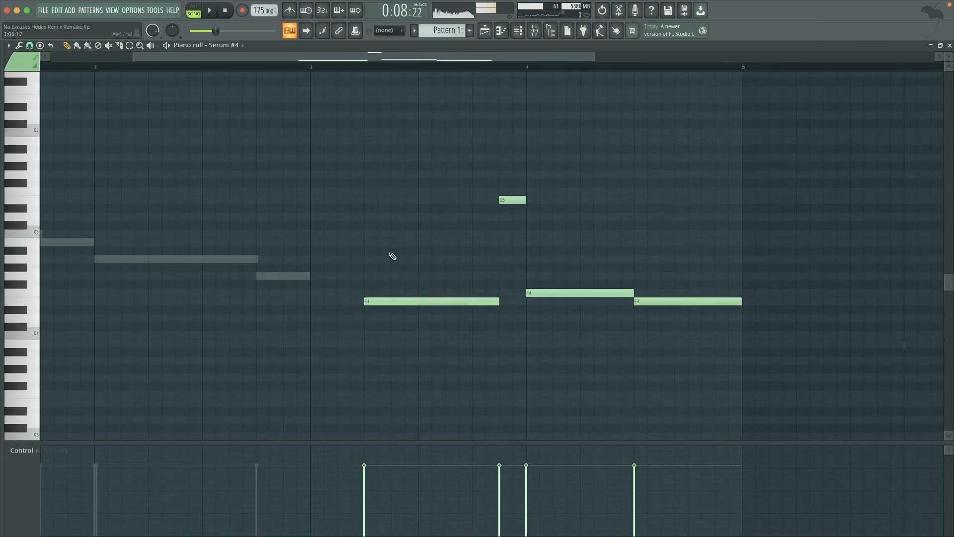
# Step: Examine the full bass line of Serum #2 in the piano roll, and open the channel's synth patch
pyautogui.doubleClick(176, 258)
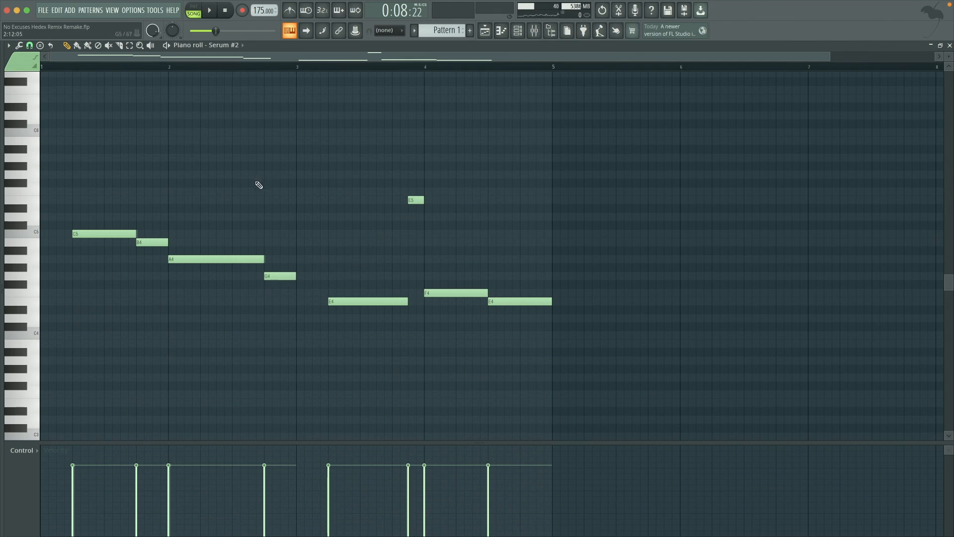
pyautogui.press('Escape')
pyautogui.click(205, 208)
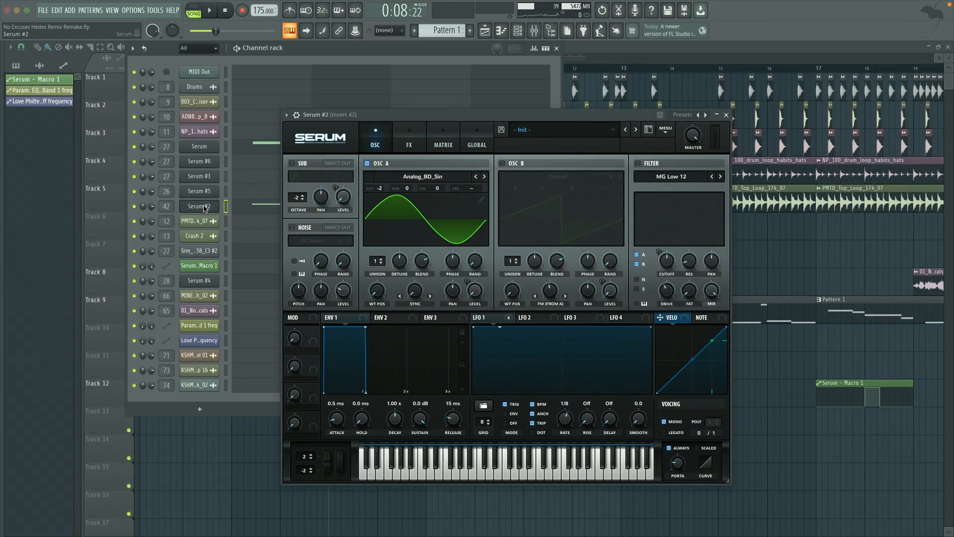